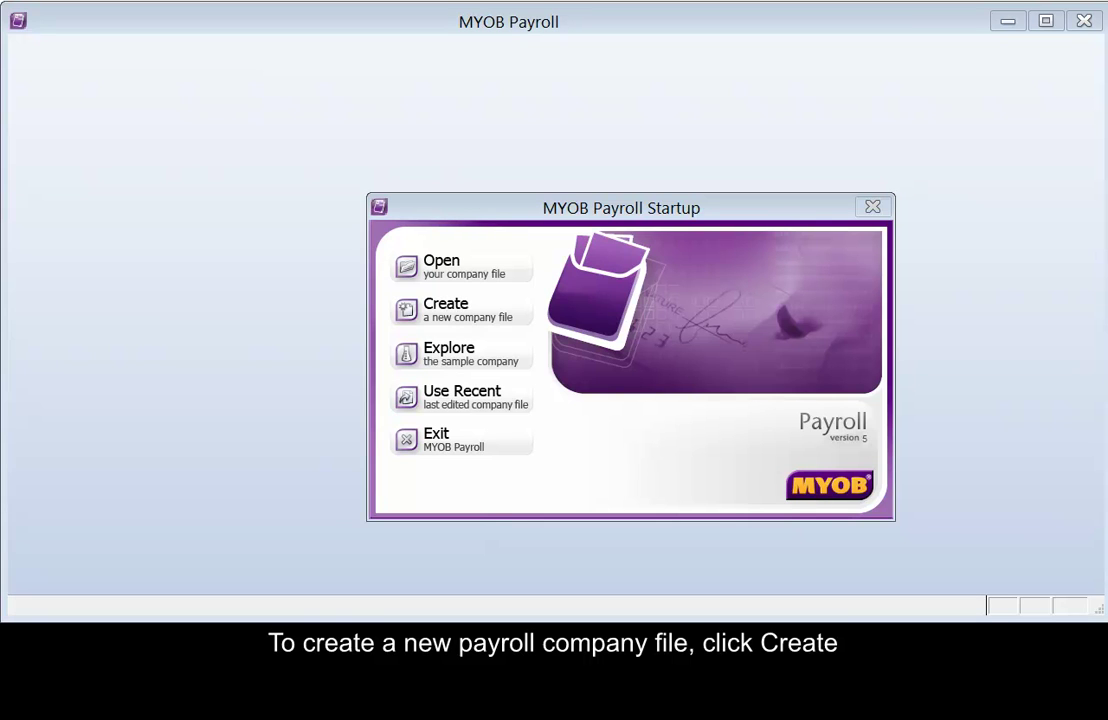
Create a new company file from the Startup screen and pass the Setup Wizard introduction.
click(483, 313)
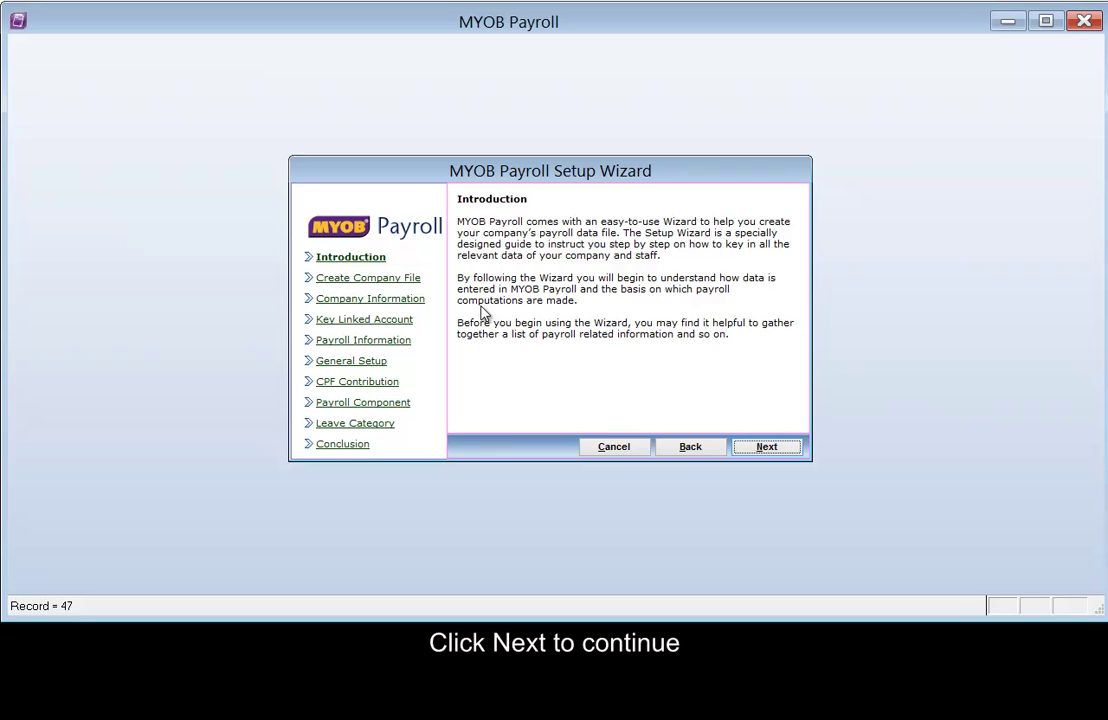
click(766, 447)
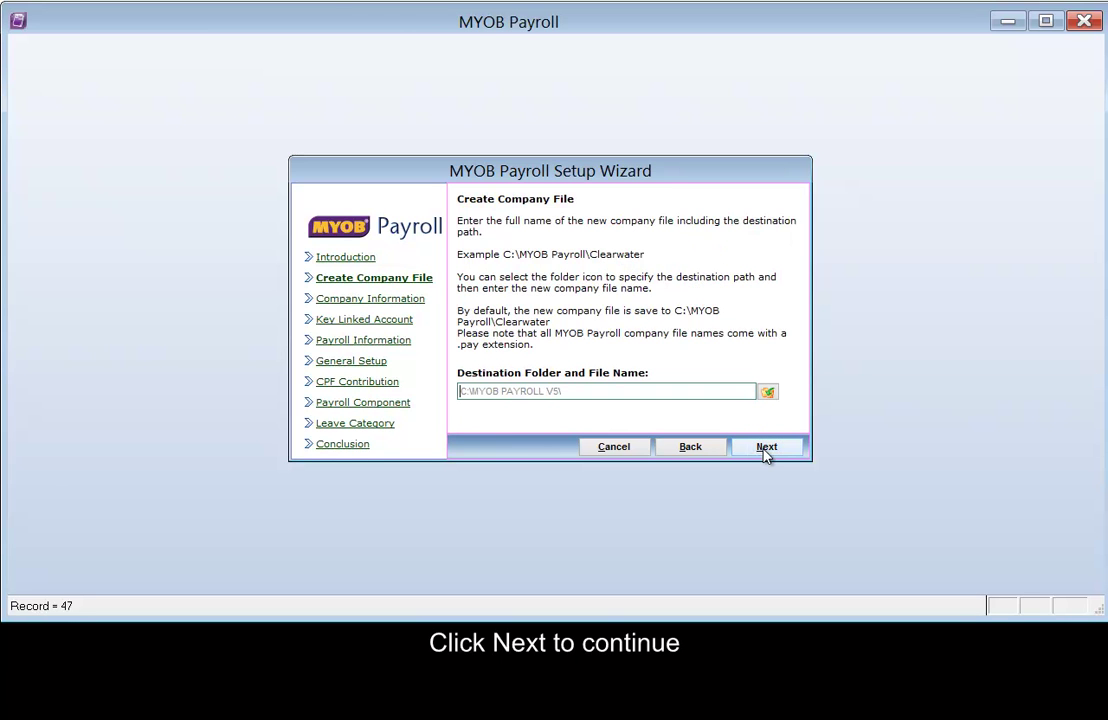
Name the company file 'Kacang Putih Pte Ltd' in C:\MYOB PAYROLL V5 and continue.
click(650, 394)
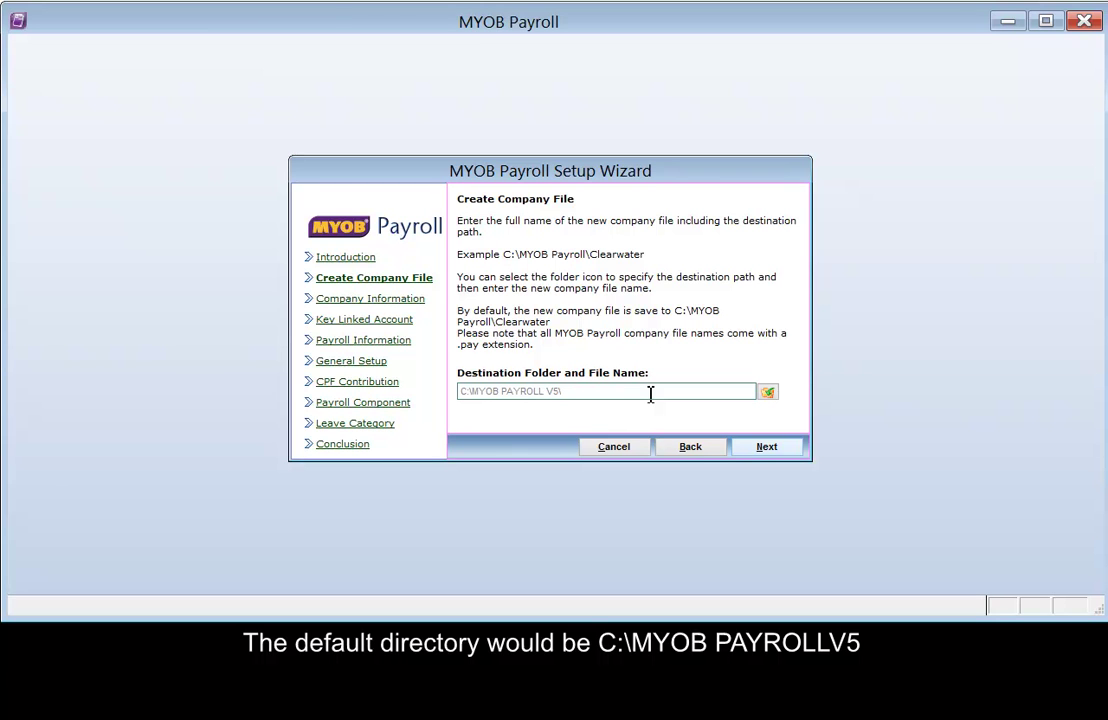
text(Ka)
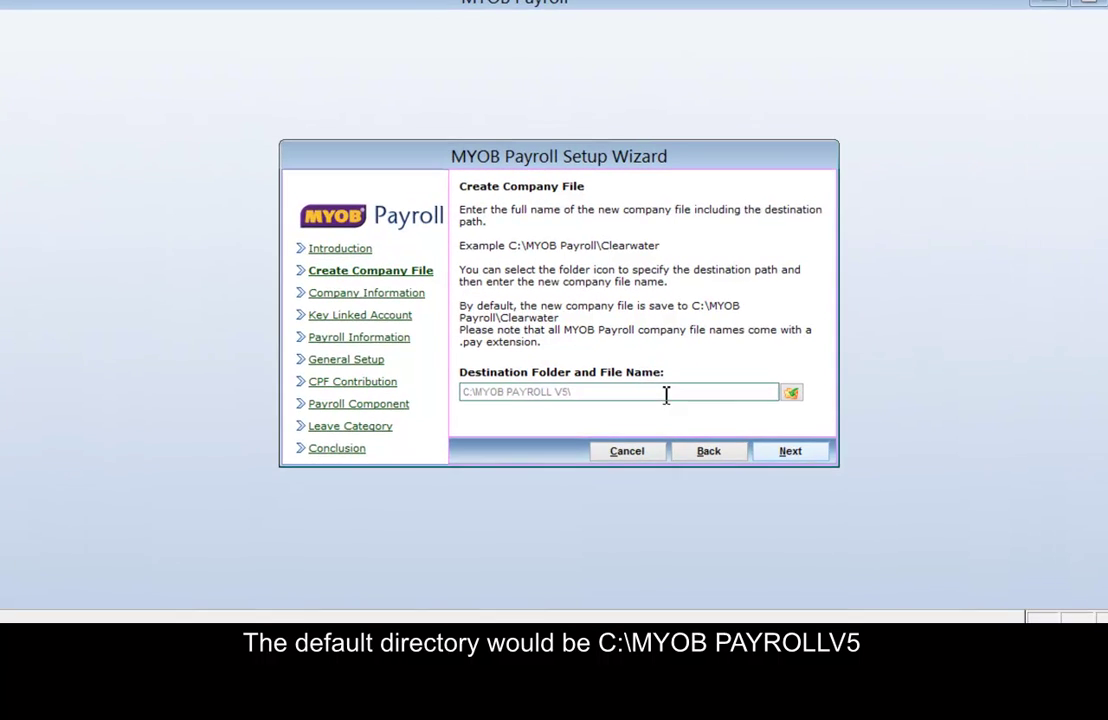
text(cang)
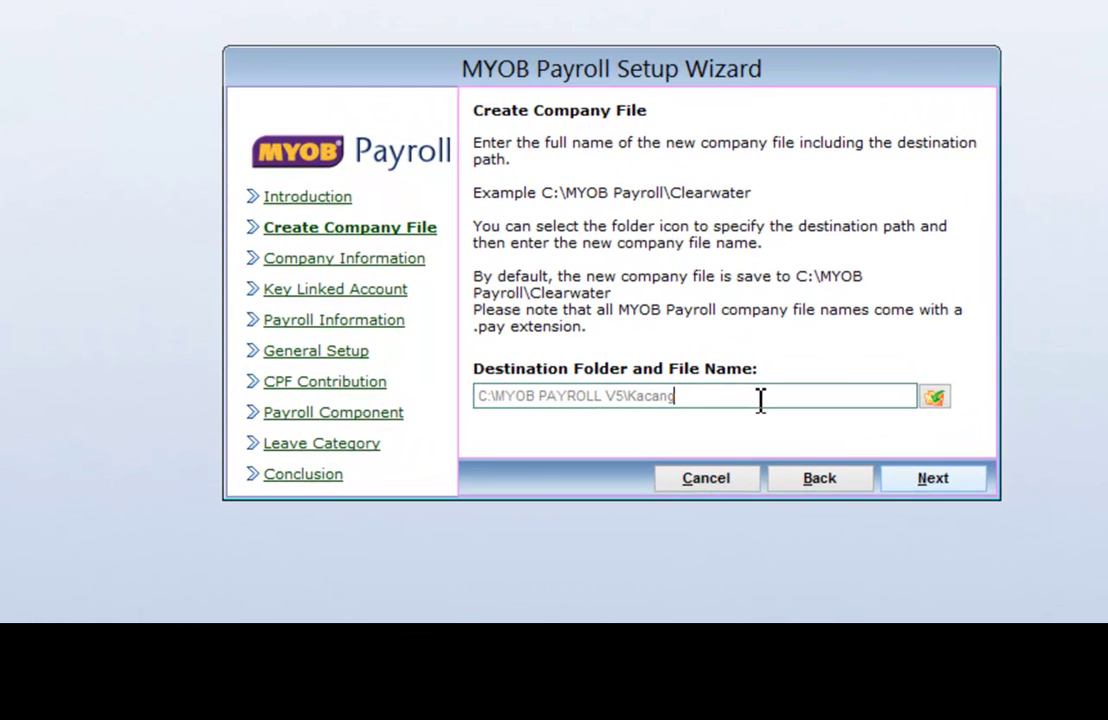
text( Putih Pte Ltd)
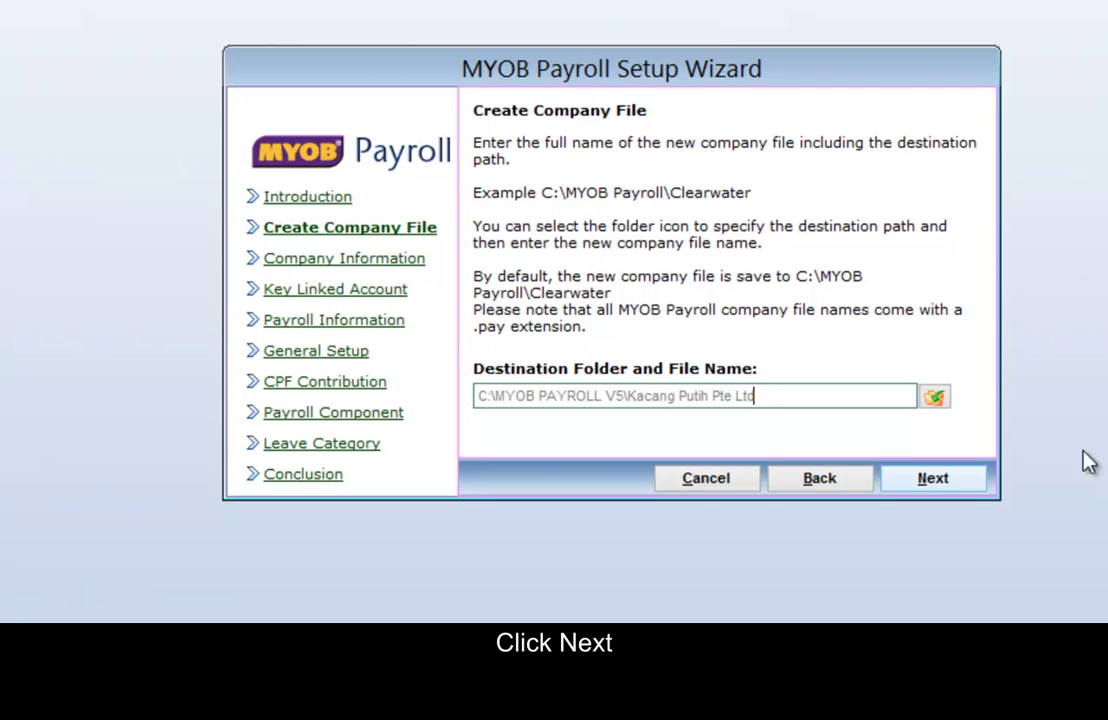
click(933, 479)
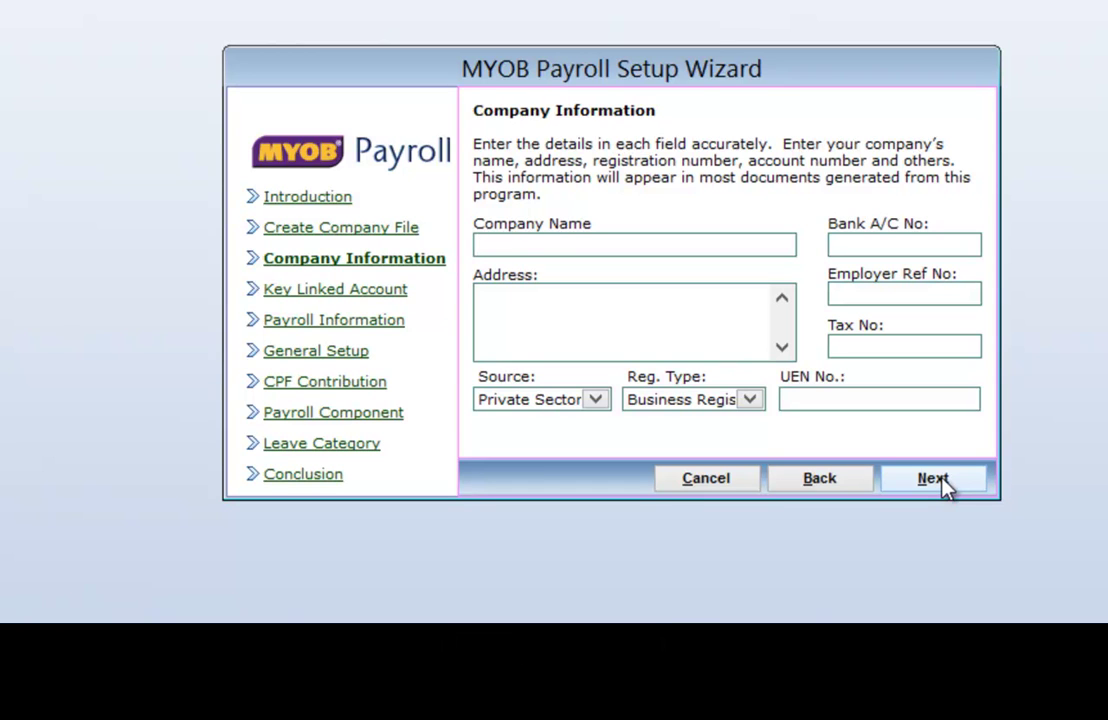
Enter company name Kacang Putih Pte Ltd, address 123 Ubi Tech Park, and Local Company Registration No. type.
text(Kacang Put)
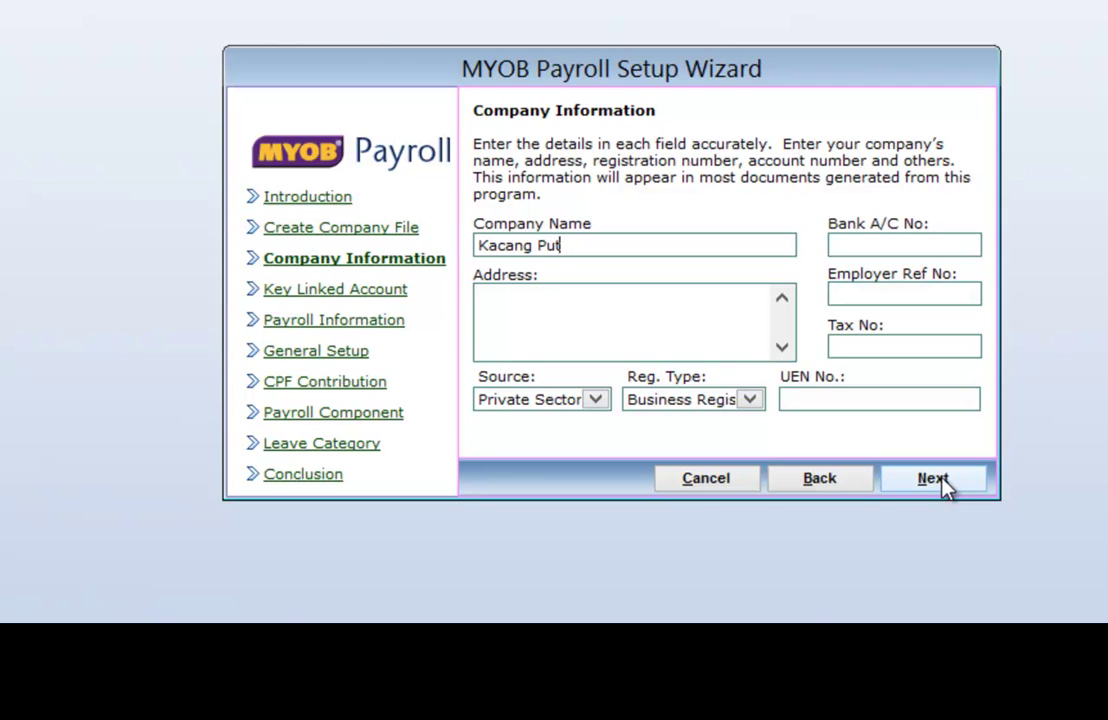
text(ih Pte Ltd)
click(581, 319)
text(12)
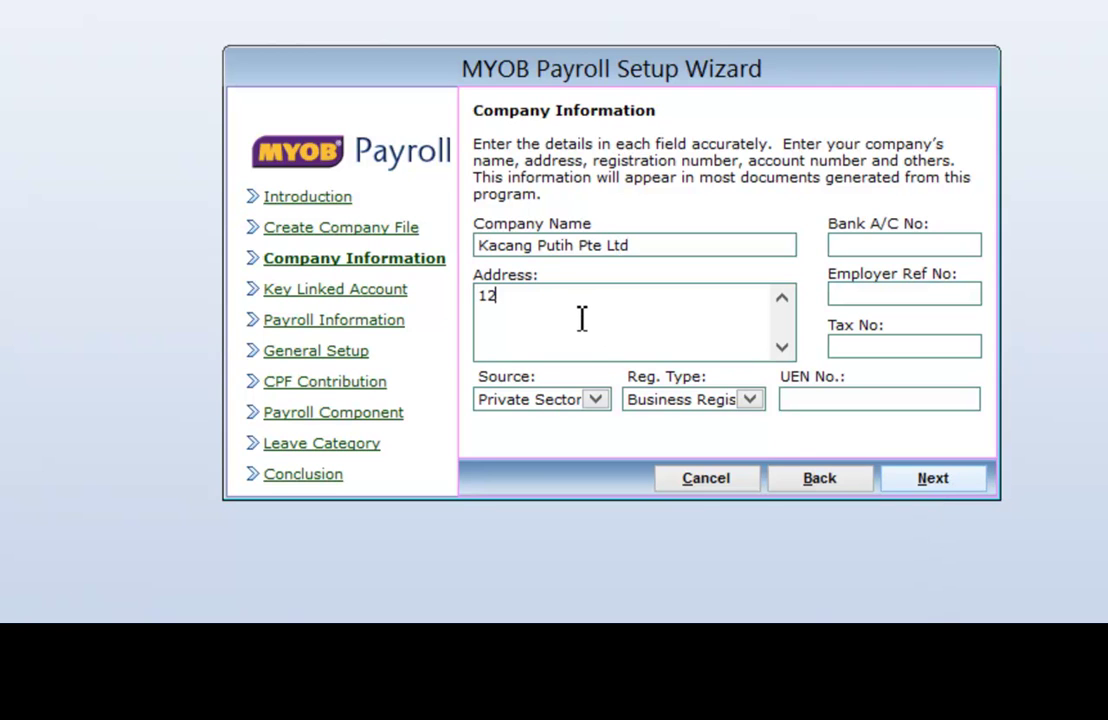
text(3 Ubi)
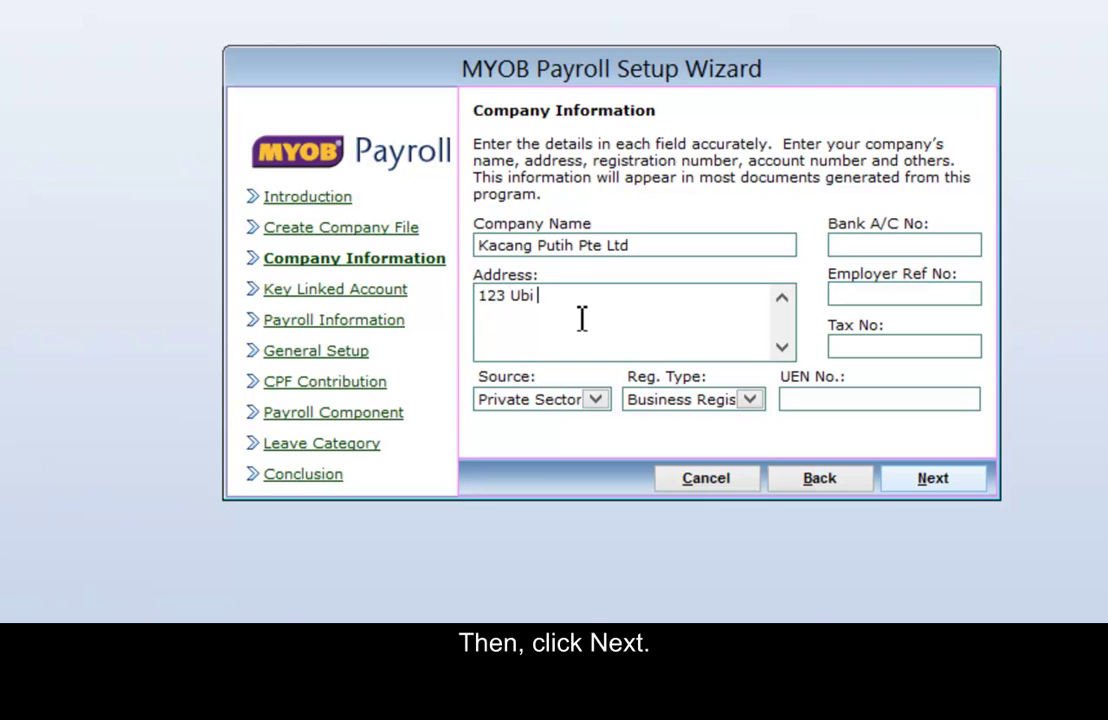
text( Tech Park)
click(754, 399)
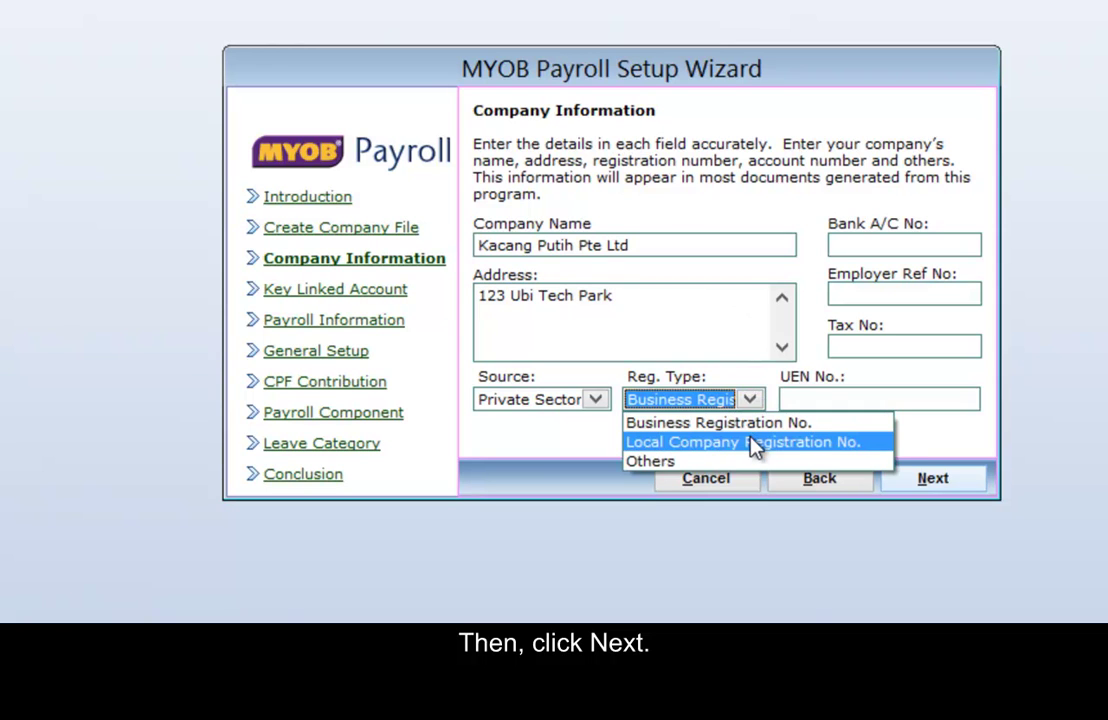
click(752, 442)
click(806, 398)
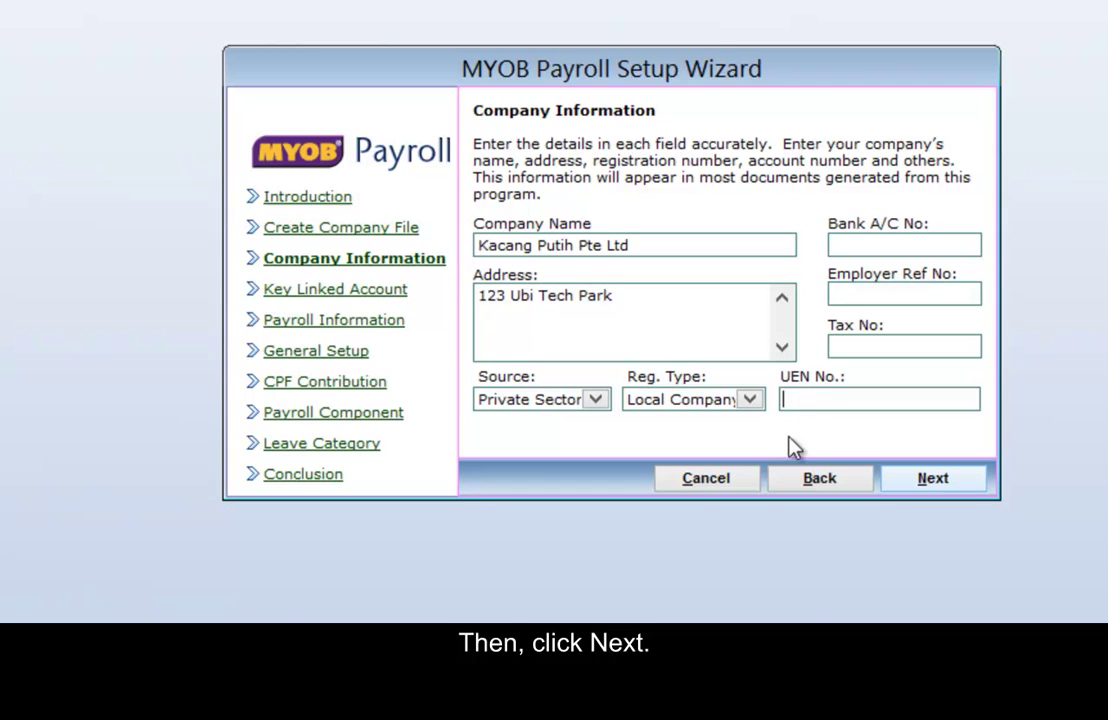
text(201212345R)
click(880, 347)
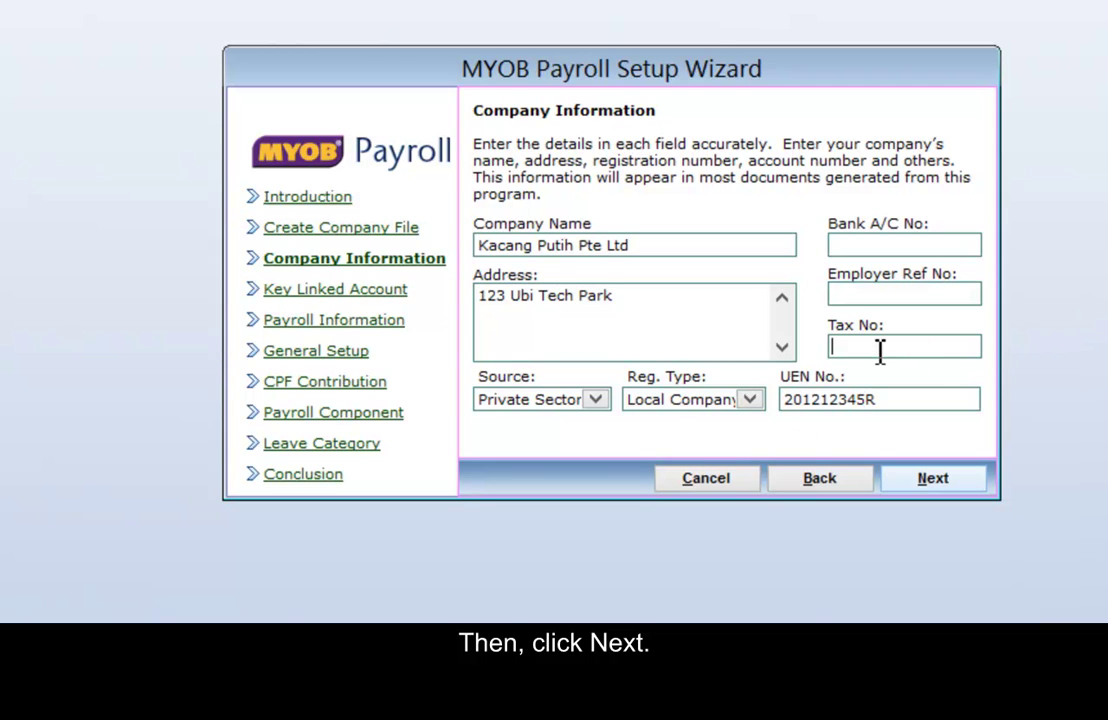
text(201212345R)
click(870, 293)
text(2012123)
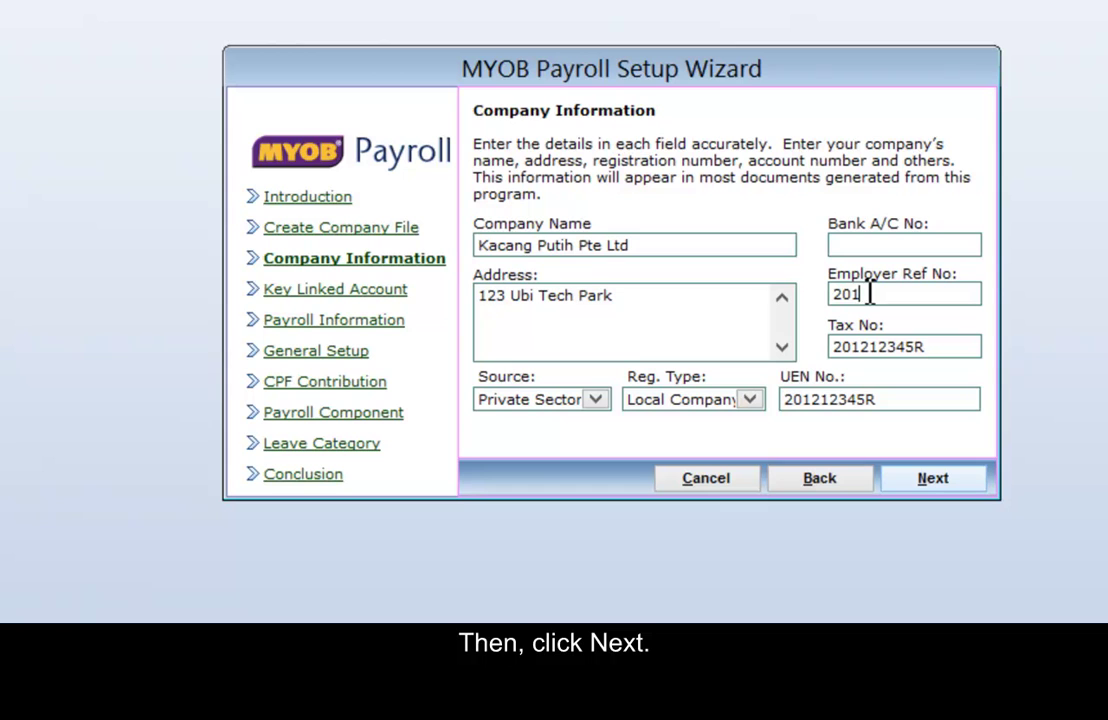
text(45R)
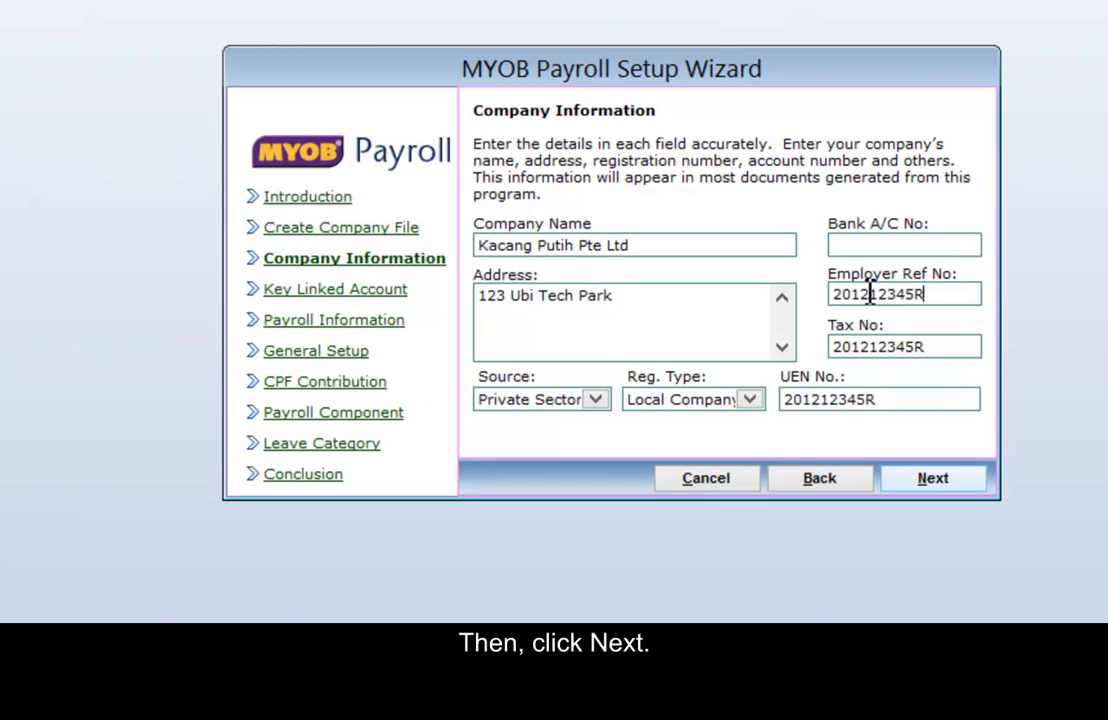
click(878, 249)
text(1234567890)
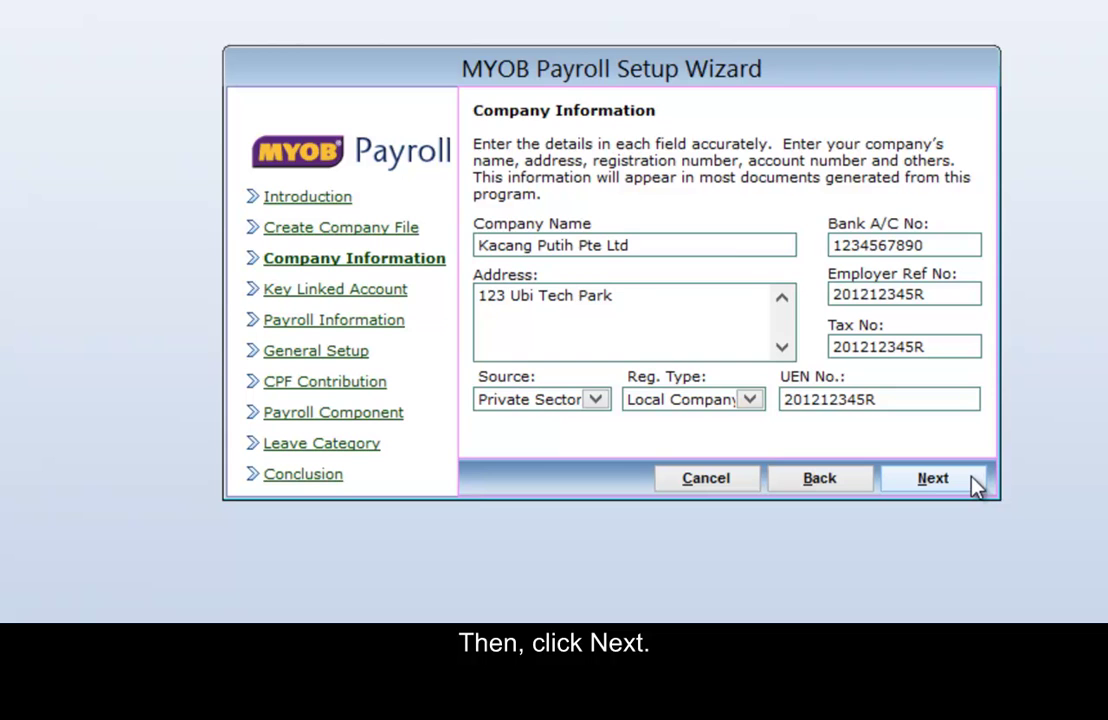
Advance to Key Linked Account, keeping defaults such as Bank 1-3170 and CPF Expense 6-8200.
click(974, 484)
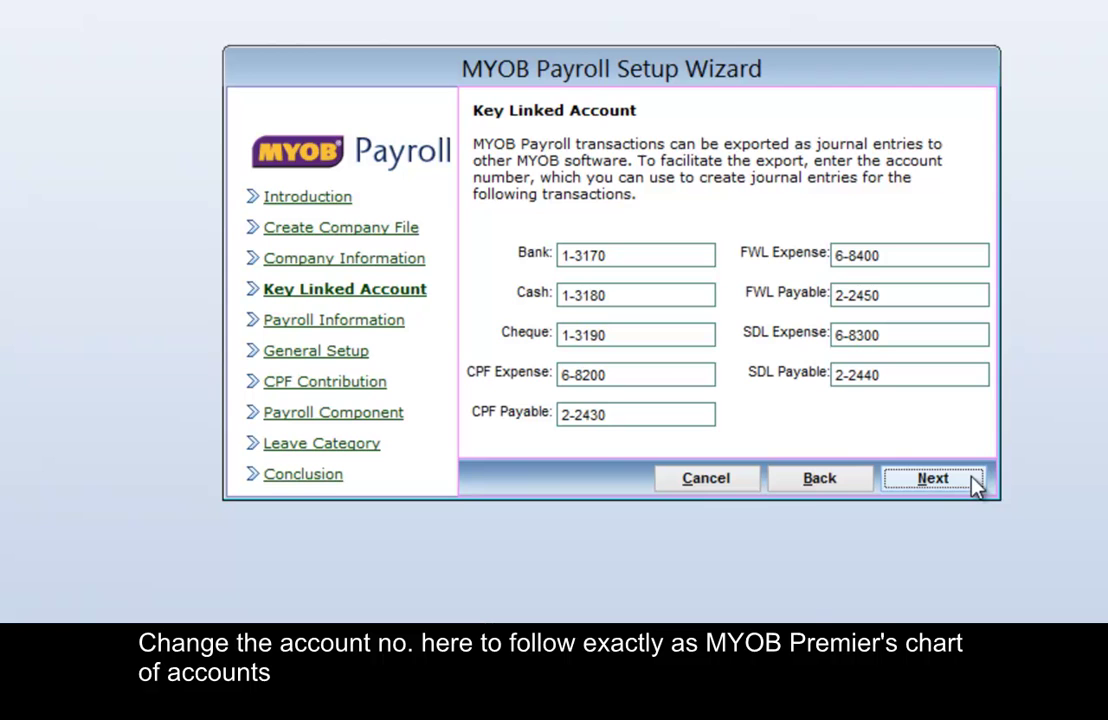
click(632, 253)
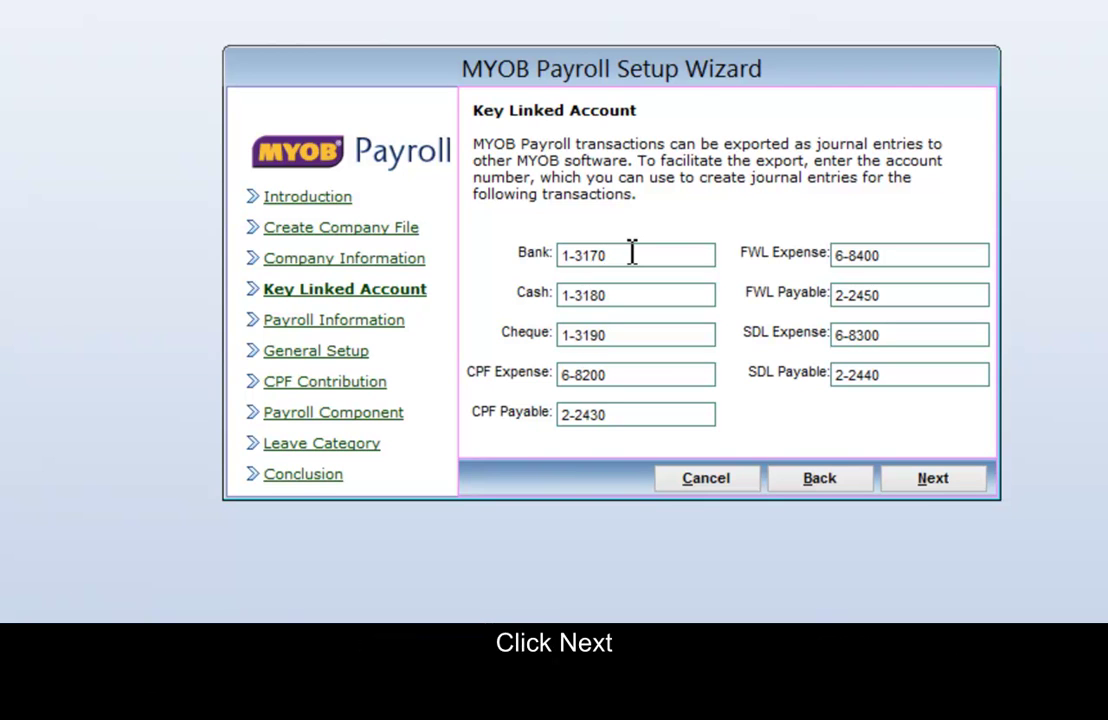
Count February 2016 in work days, excluding Saturdays and Sundays to give 21 work days.
click(975, 484)
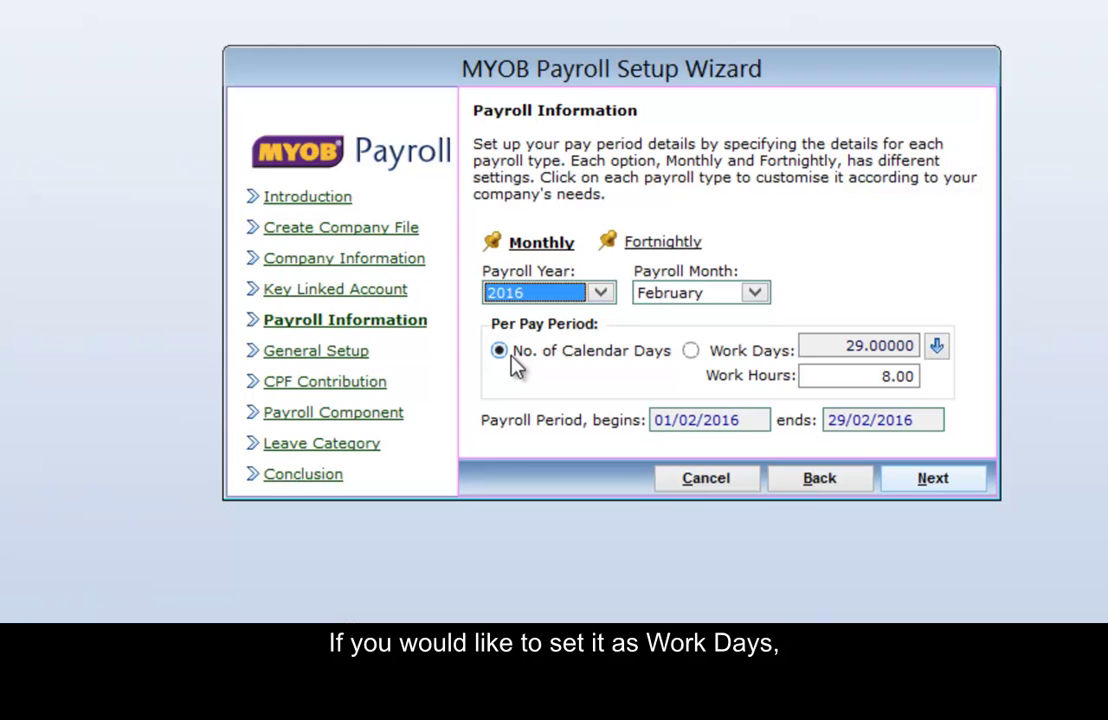
click(691, 352)
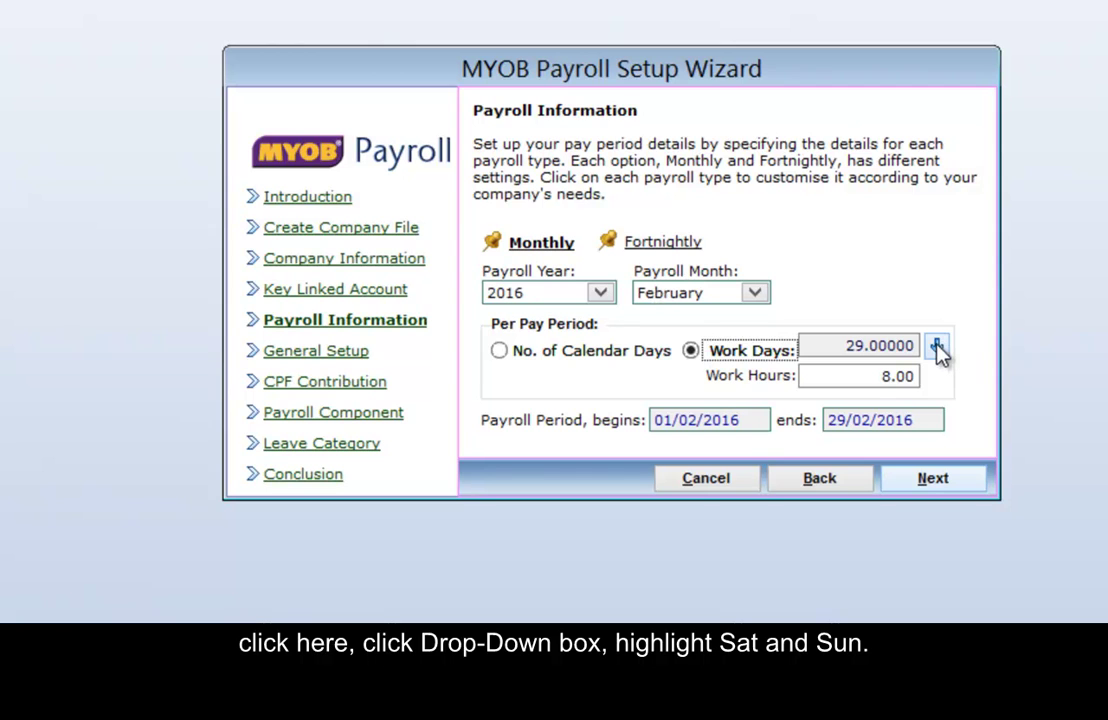
click(937, 347)
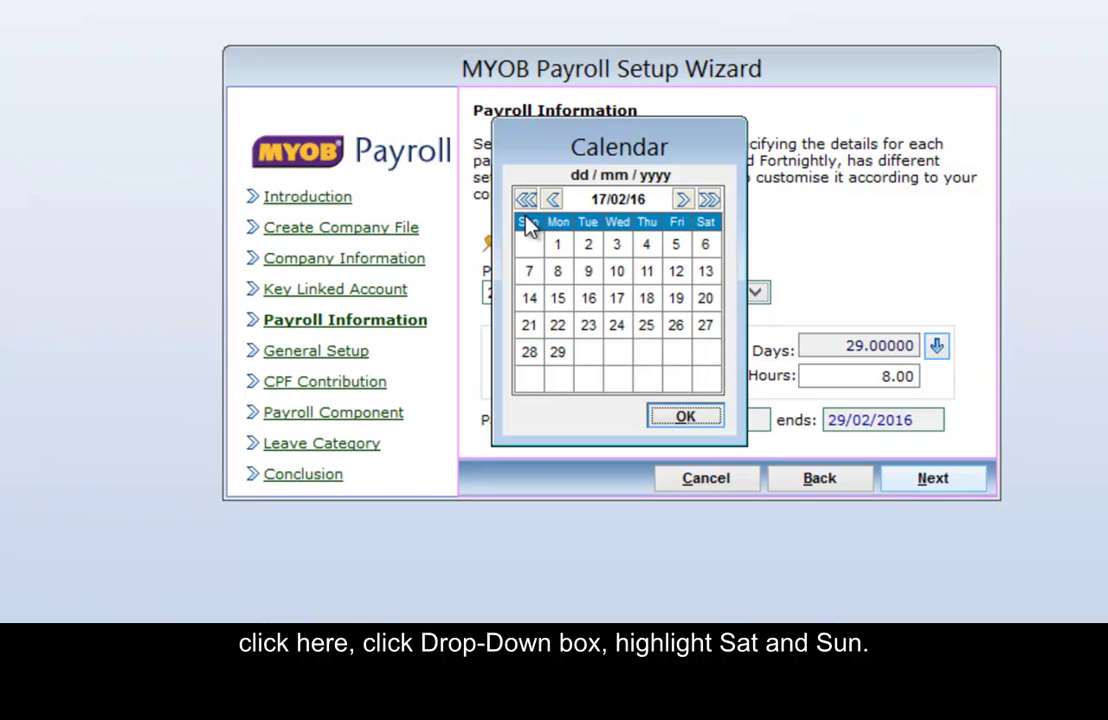
click(527, 222)
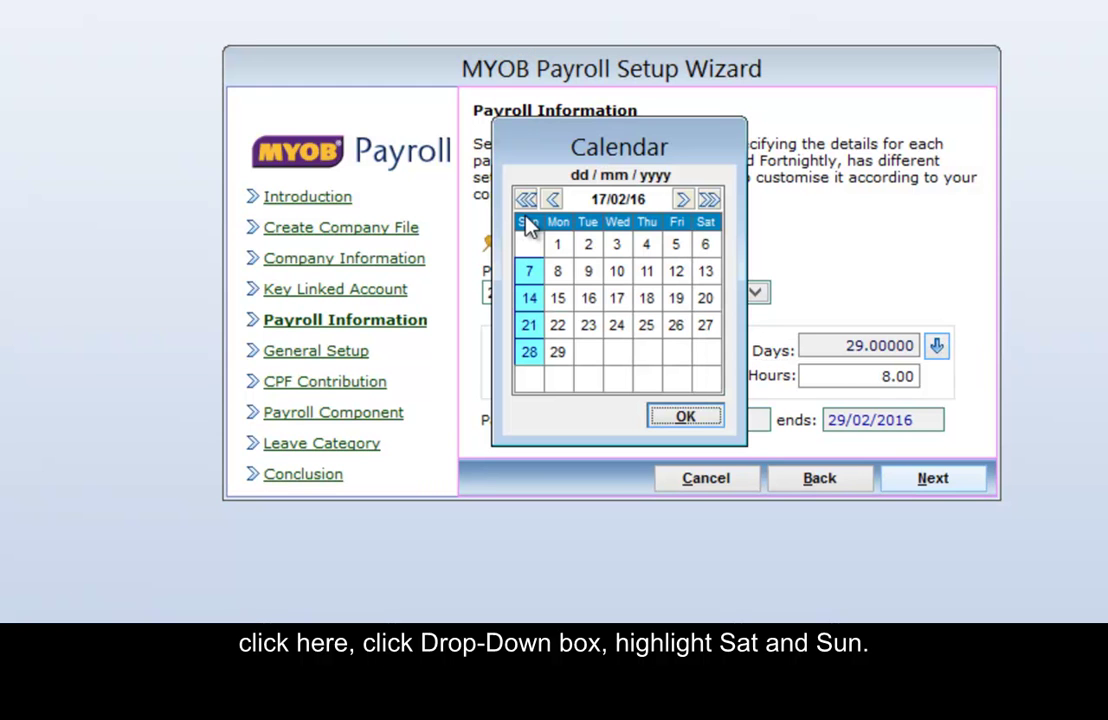
click(706, 226)
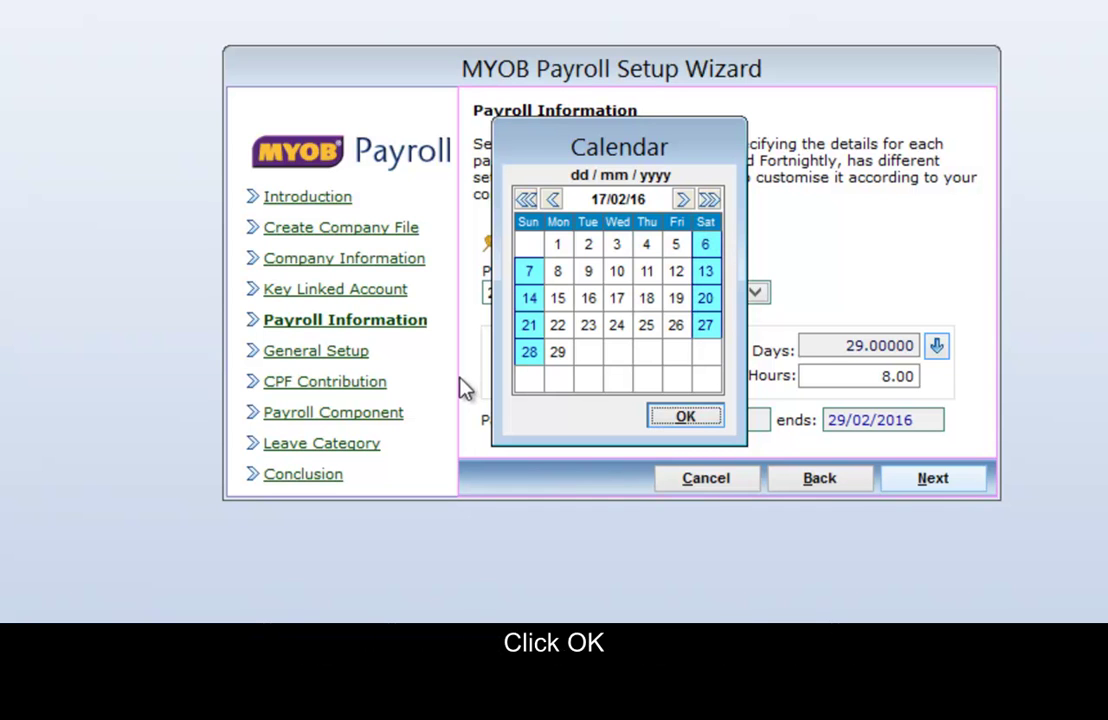
click(705, 420)
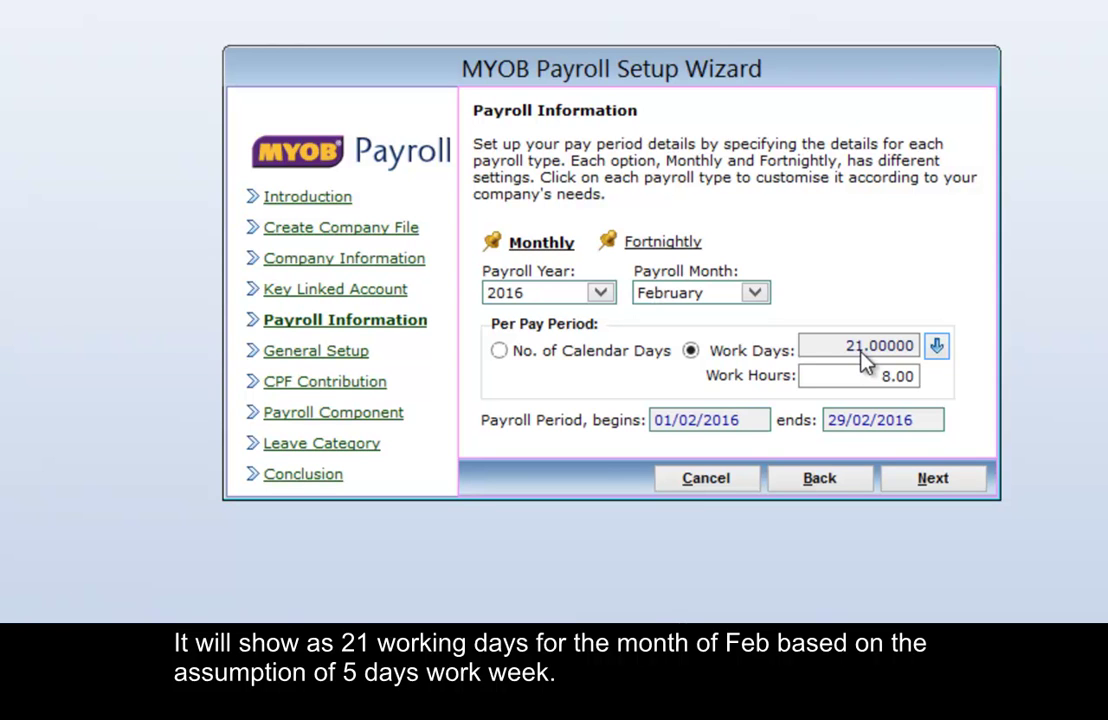
Accept defaults for General Setup, CPF Contribution, Payroll Component and Leave Category, then finish the wizard.
click(933, 478)
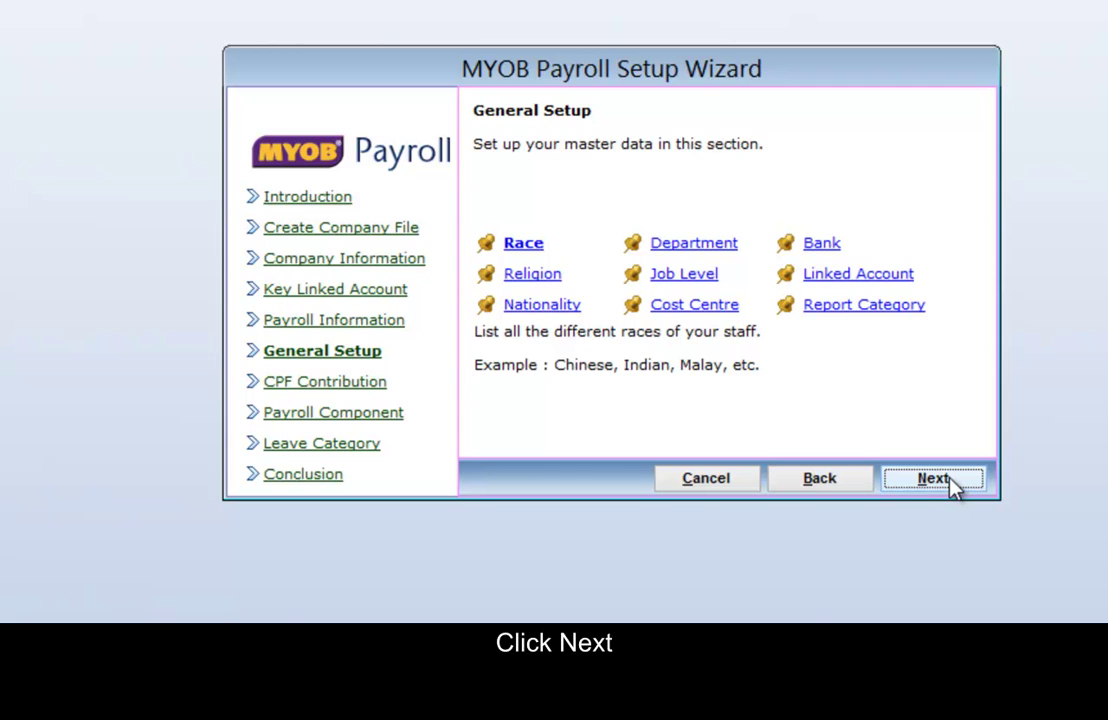
click(950, 477)
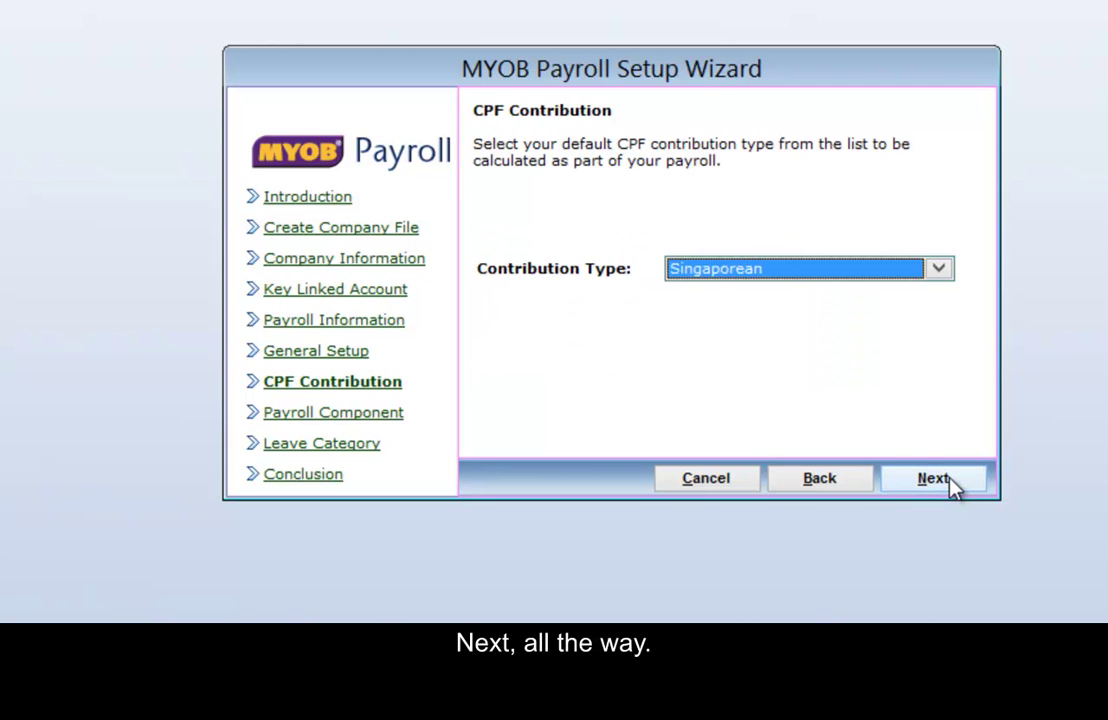
click(950, 478)
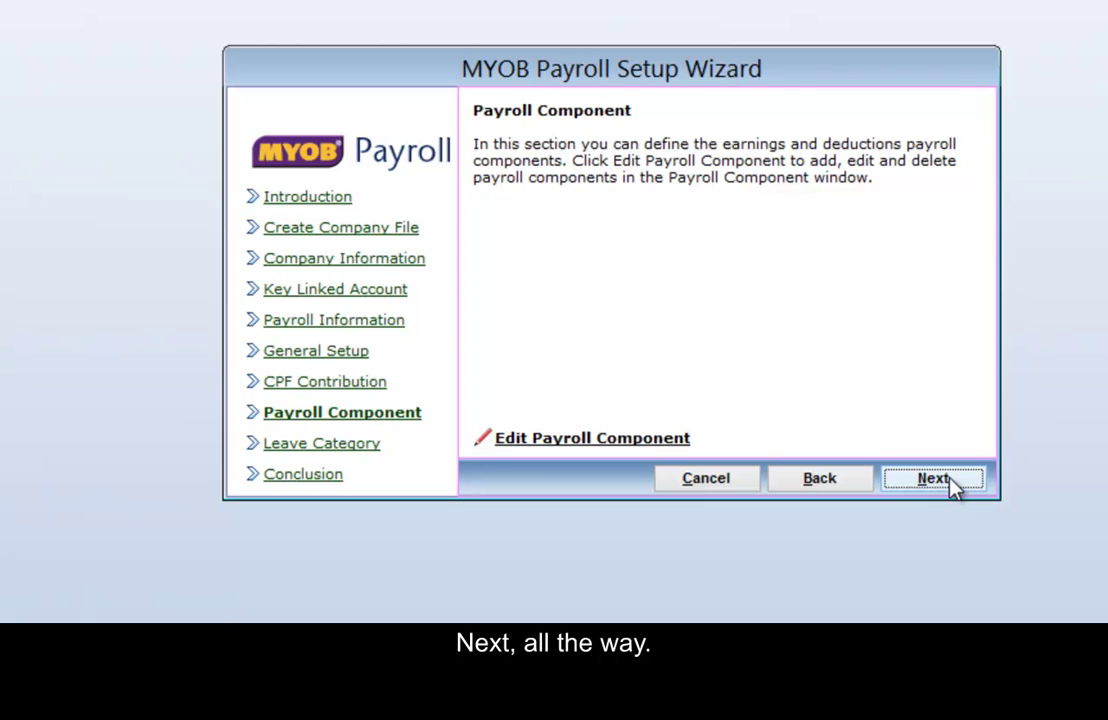
click(949, 477)
click(949, 477)
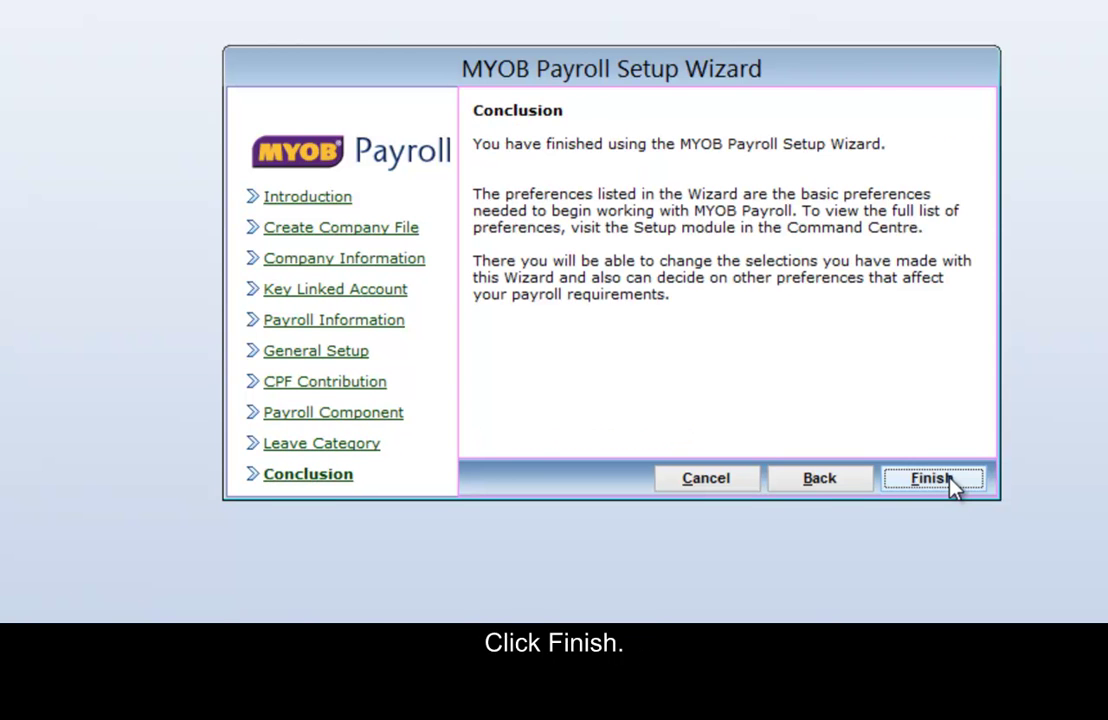
click(950, 480)
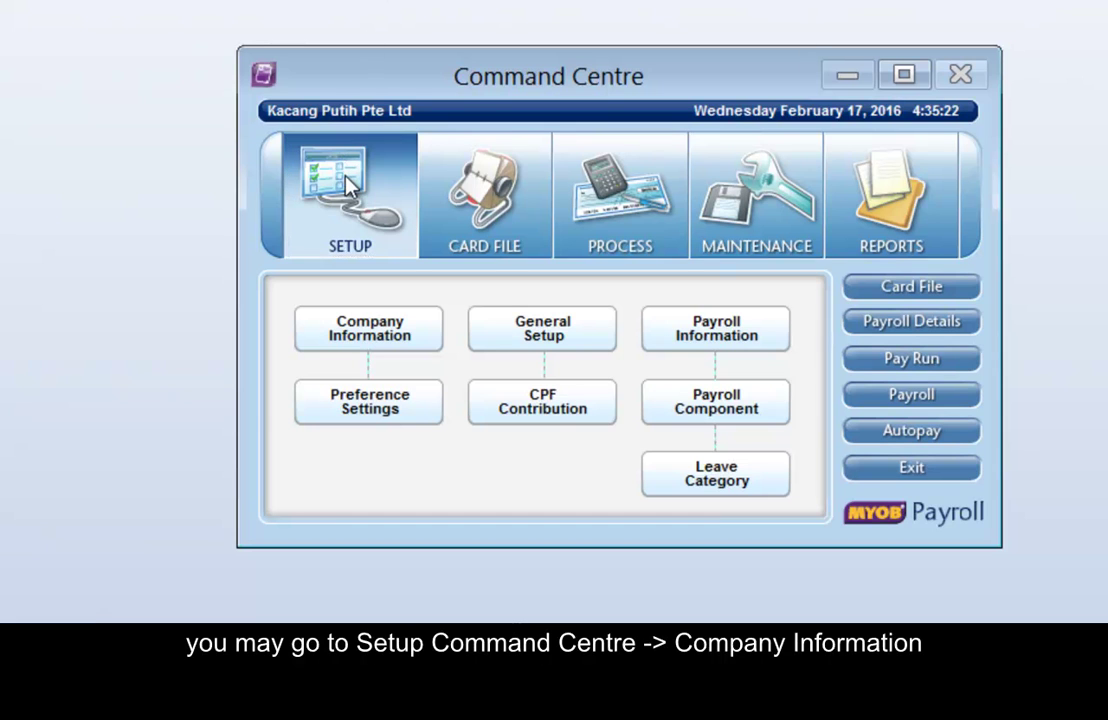
Open Company Information from Setup and select the 123 Ubi Tech Park address text.
click(399, 341)
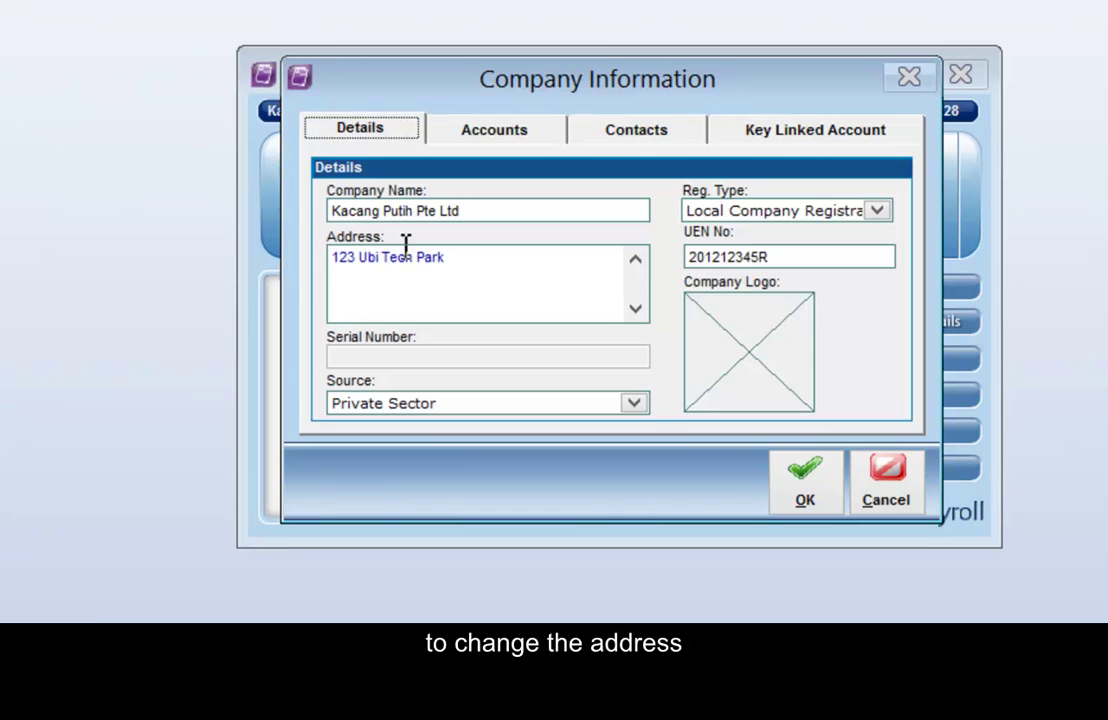
drag(452, 257, 321, 240)
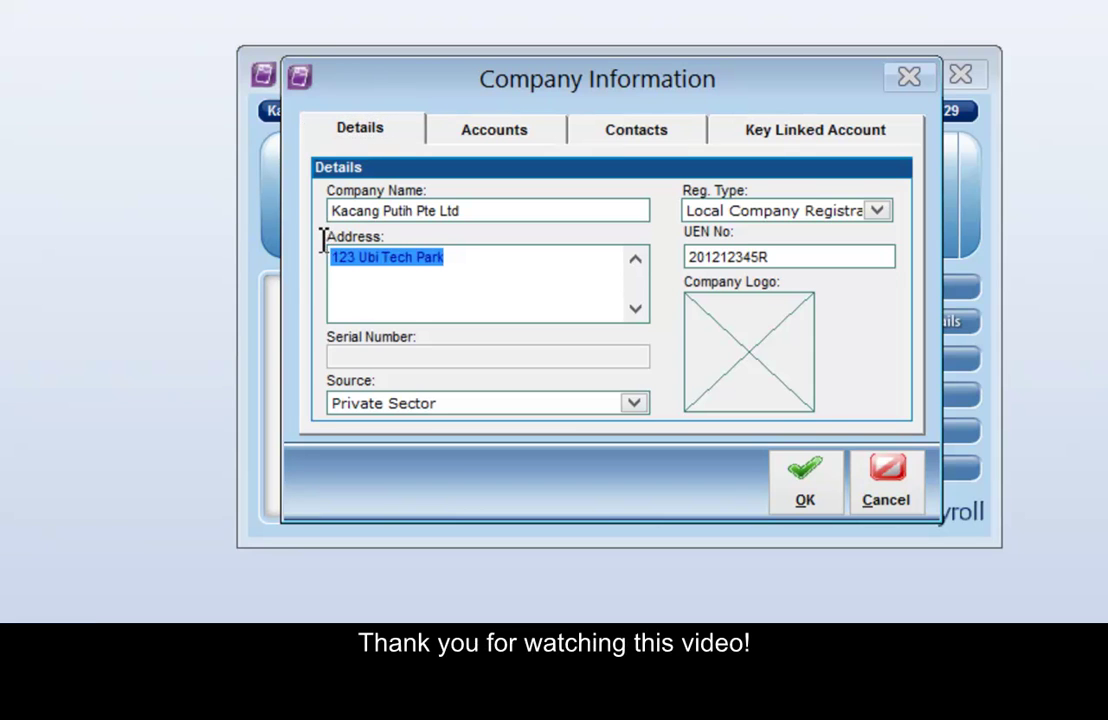